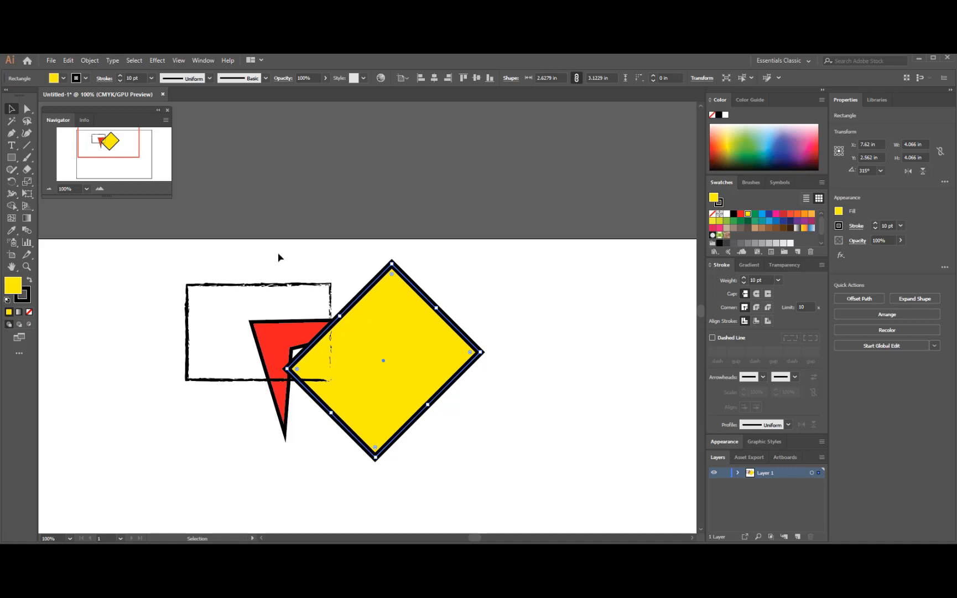
Move the unfilled brush-stroked rectangle so it overlaps the lower right side of the yellow diamond
{"action": "left_click_drag", "start_coordinate": [274, 288], "coordinate": [471, 322]}
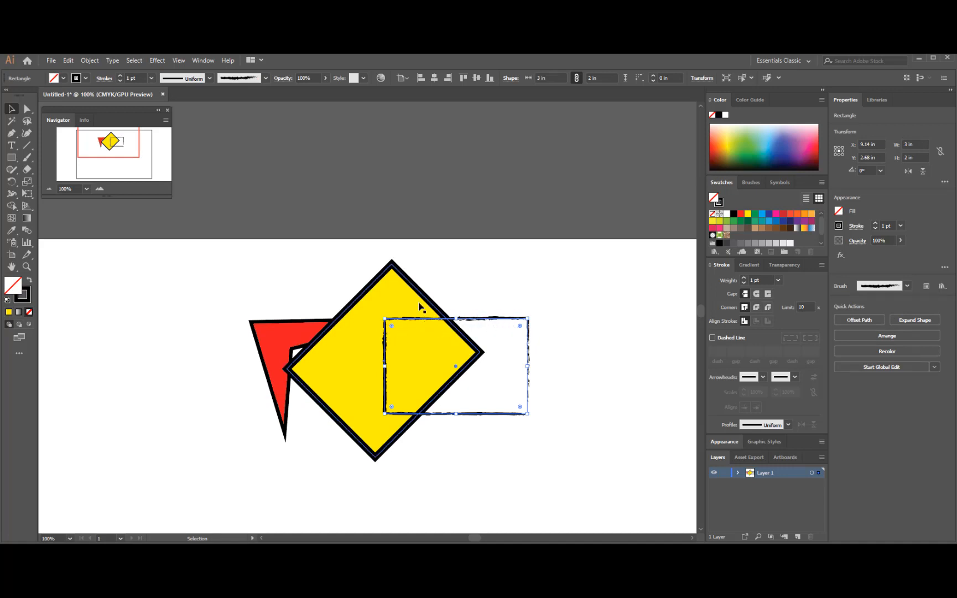
{"action": "left_click_drag", "start_coordinate": [489, 322], "coordinate": [504, 340]}
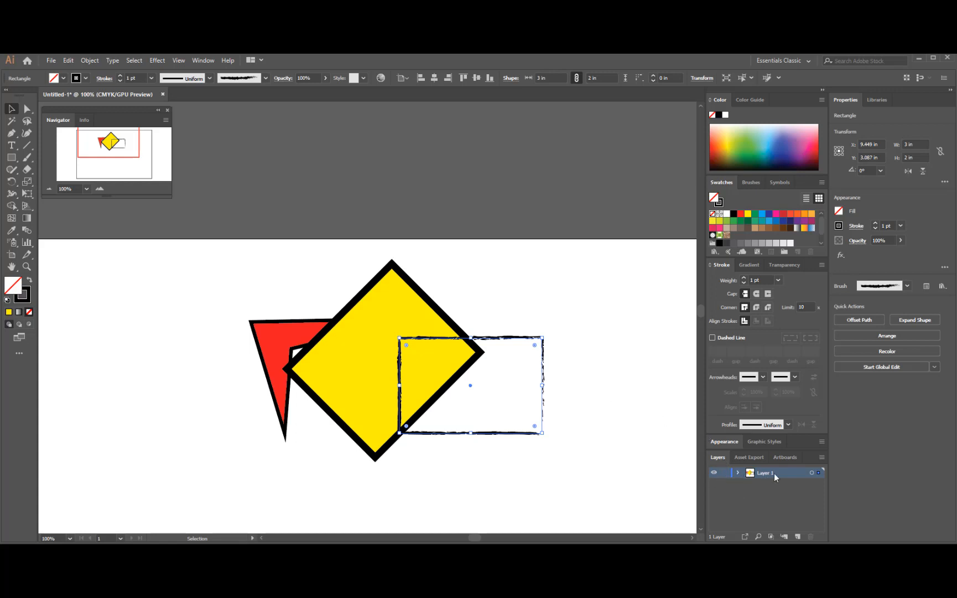
Expand Layer 1 and bring the red path to the front, above both rectangles in the stacking order
{"action": "left_click", "coordinate": [738, 473]}
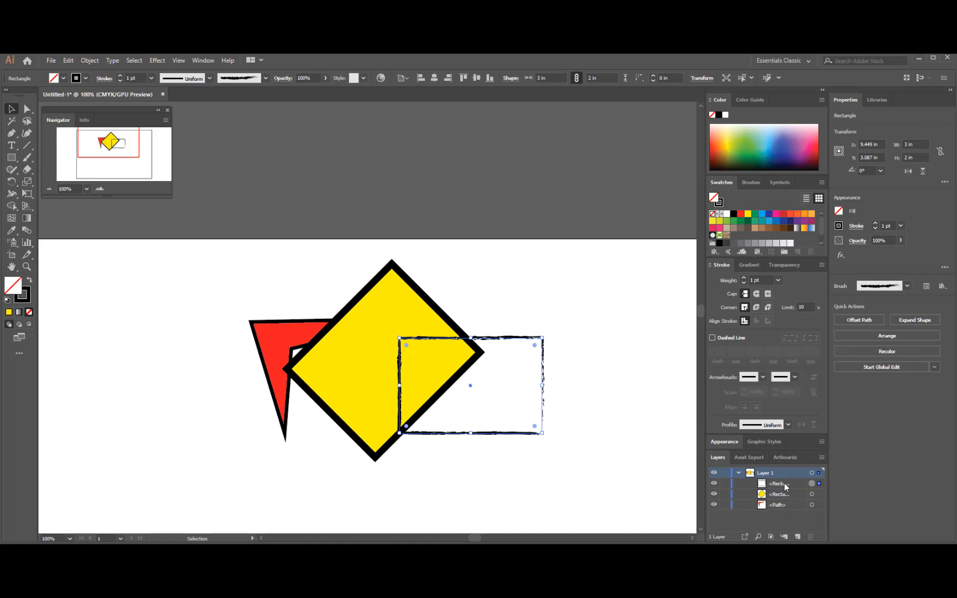
{"action": "left_click", "coordinate": [812, 494]}
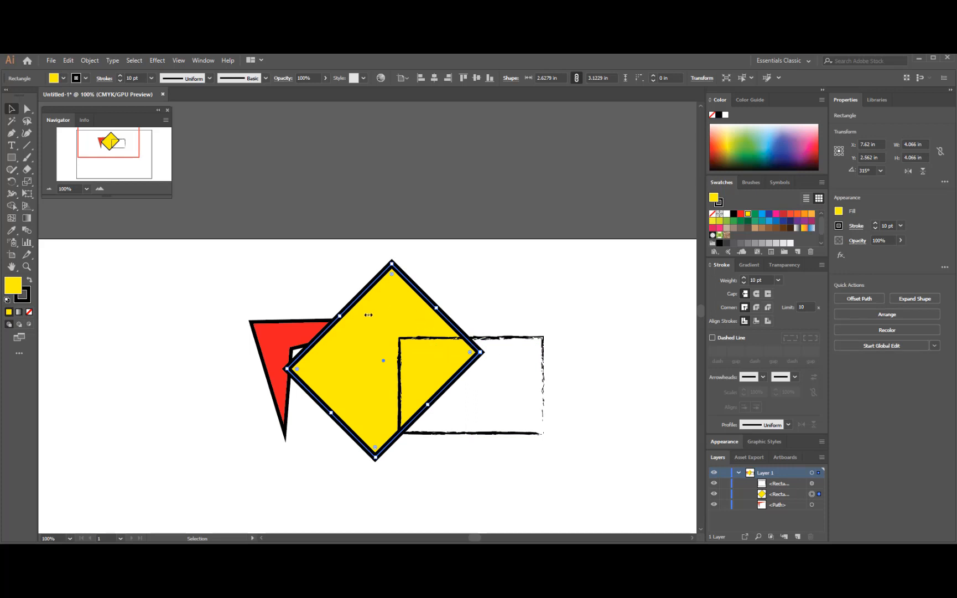
{"action": "left_click", "coordinate": [811, 504]}
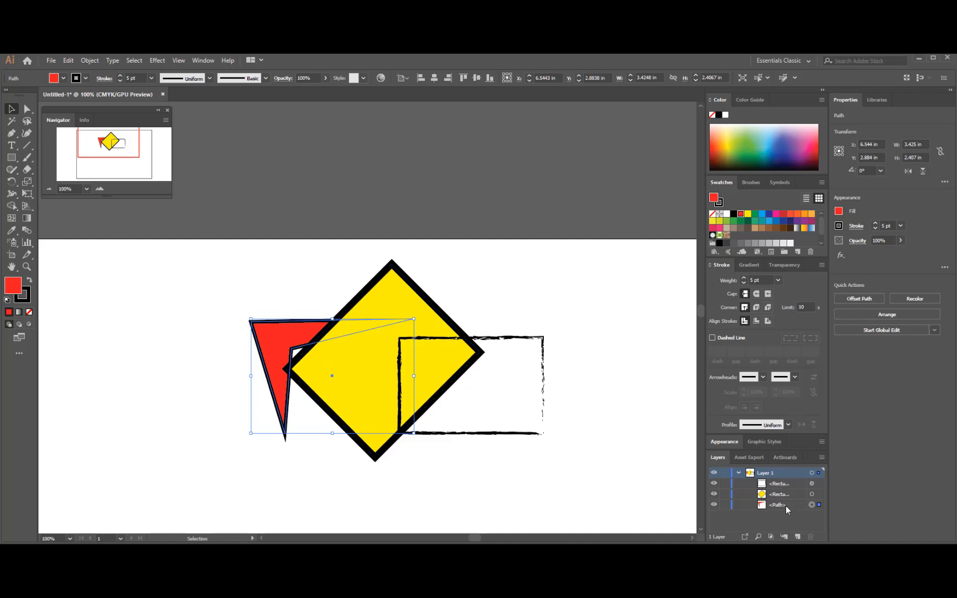
{"action": "left_click_drag", "start_coordinate": [779, 504], "coordinate": [780, 492]}
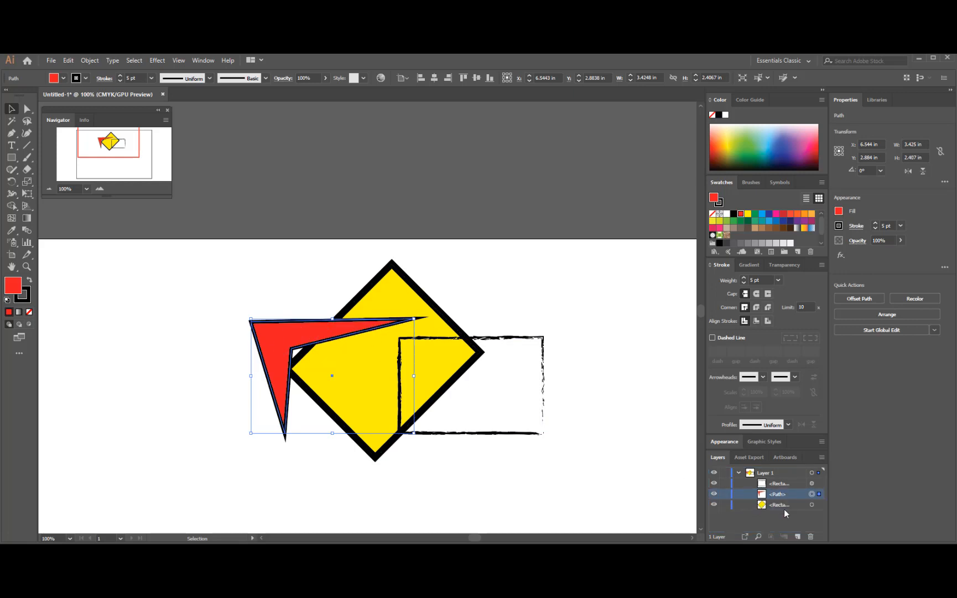
{"action": "left_click_drag", "start_coordinate": [774, 497], "coordinate": [775, 477]}
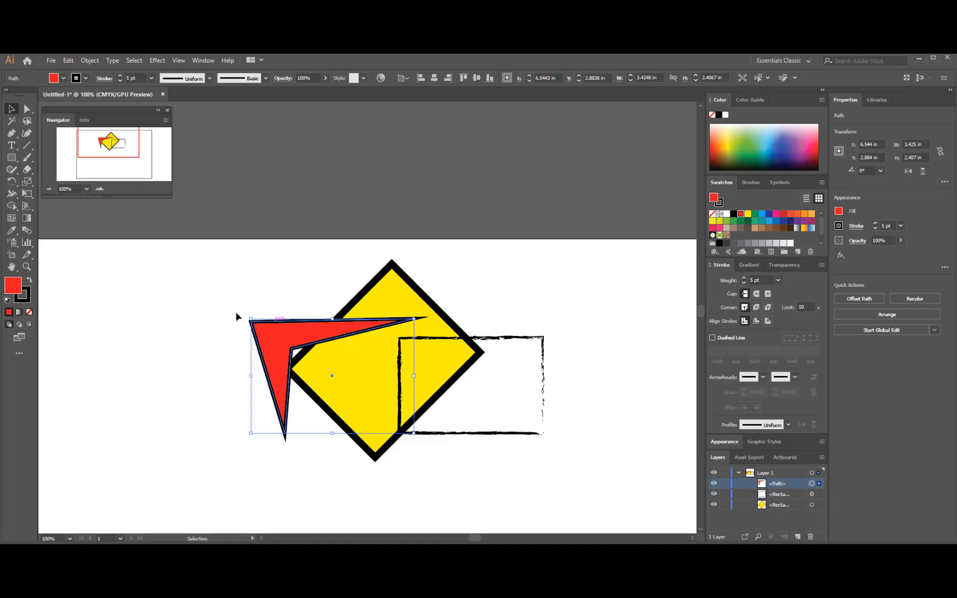
Move the red shape over the right side of the yellow diamond and the brush-stroked rectangle, and deselect it
{"action": "left_click_drag", "start_coordinate": [298, 325], "coordinate": [458, 313]}
{"action": "left_click", "coordinate": [559, 470]}
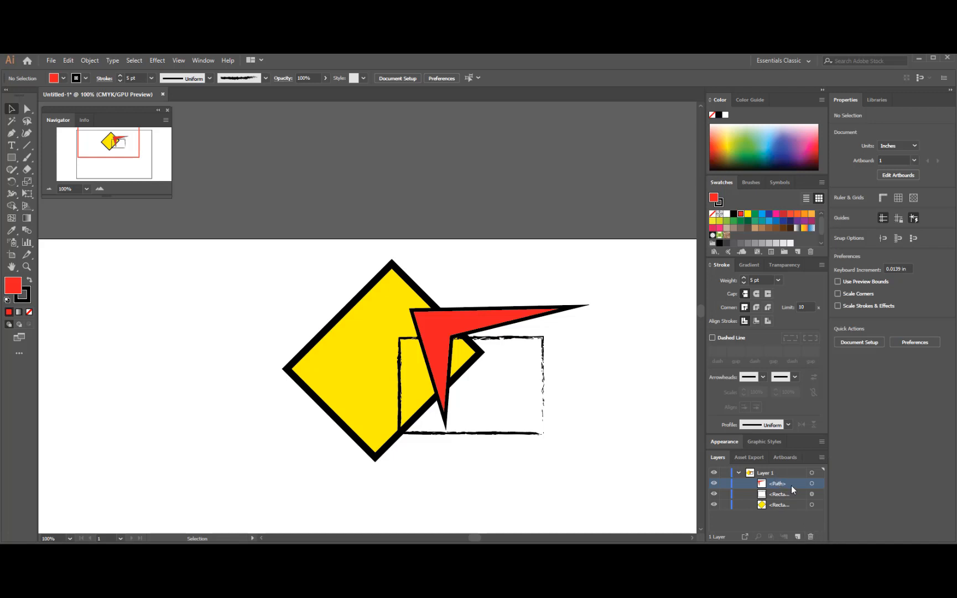
Delete the red path from Layer 1 and undo the deletion
{"action": "left_click", "coordinate": [819, 485]}
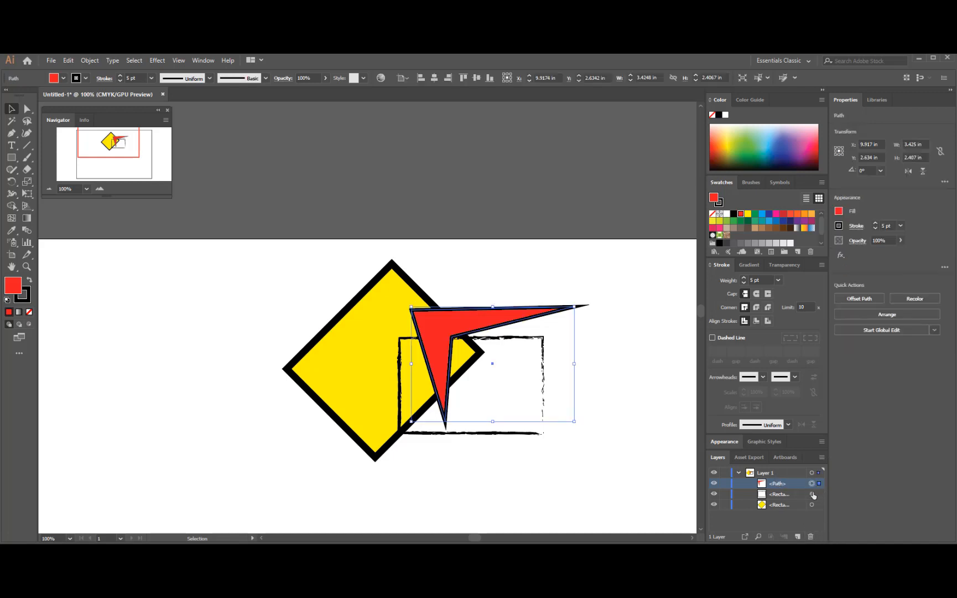
{"action": "left_click", "coordinate": [811, 536]}
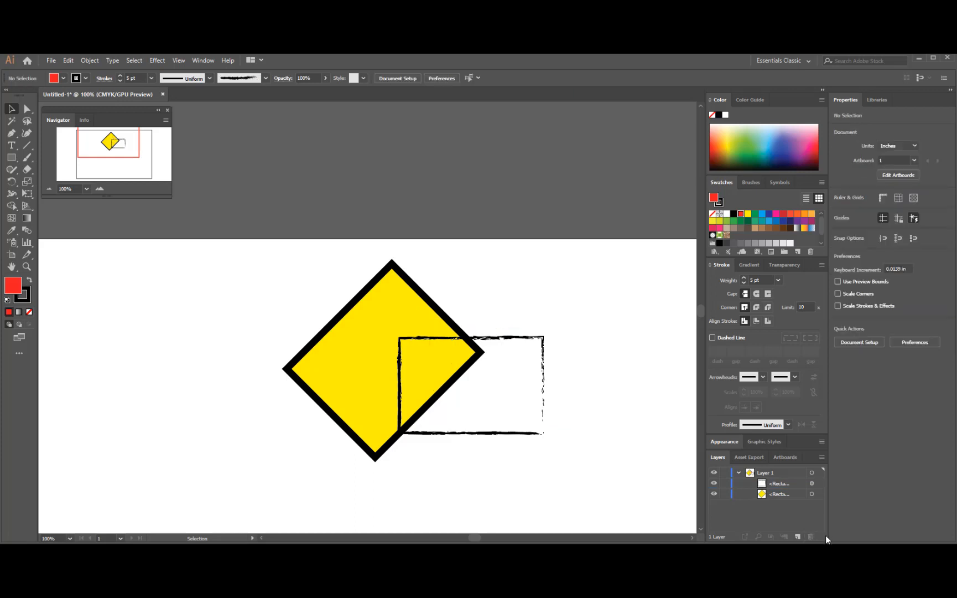
{"action": "key", "text": "ctrl+z"}
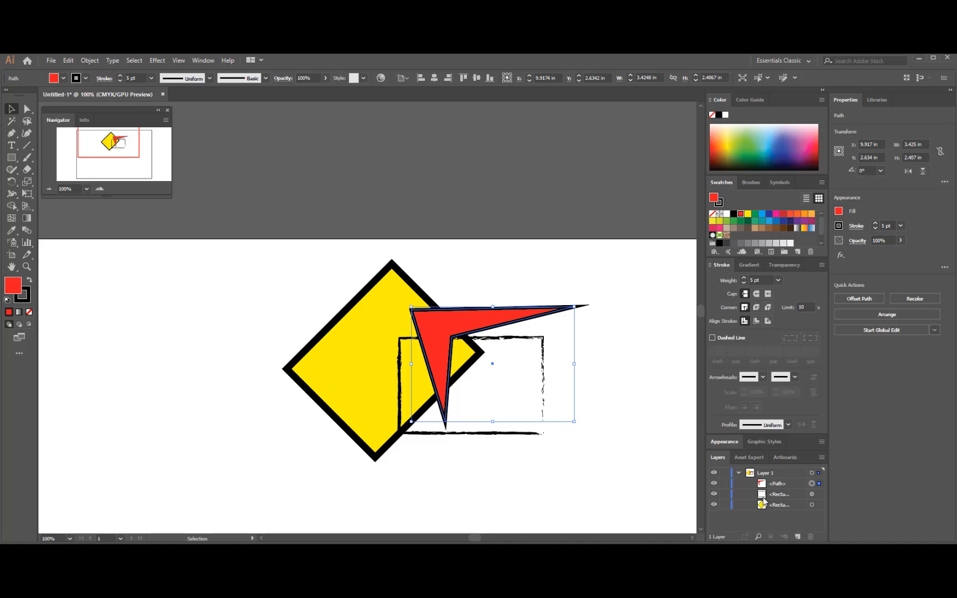
Collapse Layer 1 and create a new layer above it named "yellow rec"
{"action": "left_click", "coordinate": [739, 472]}
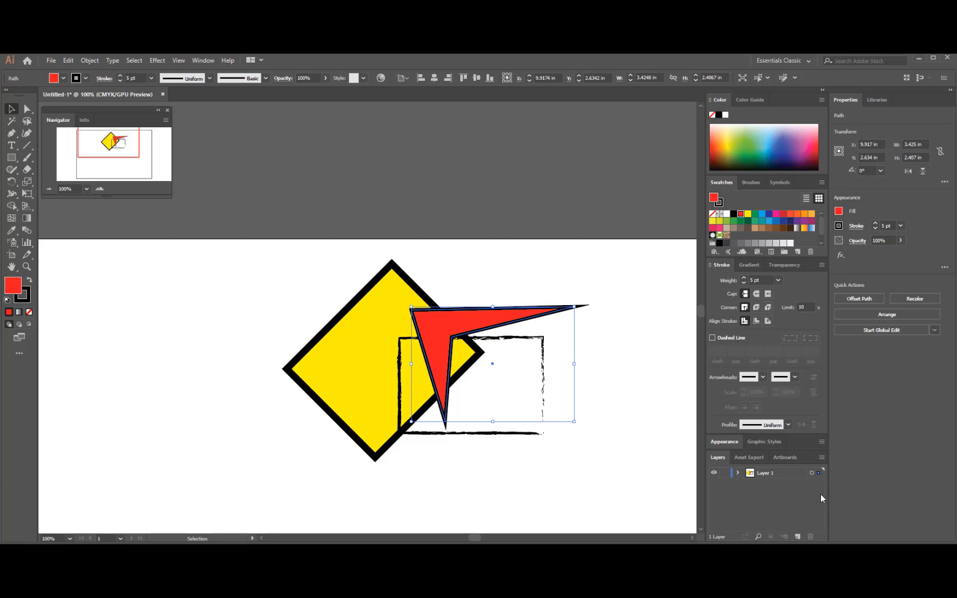
{"action": "left_click", "coordinate": [798, 536]}
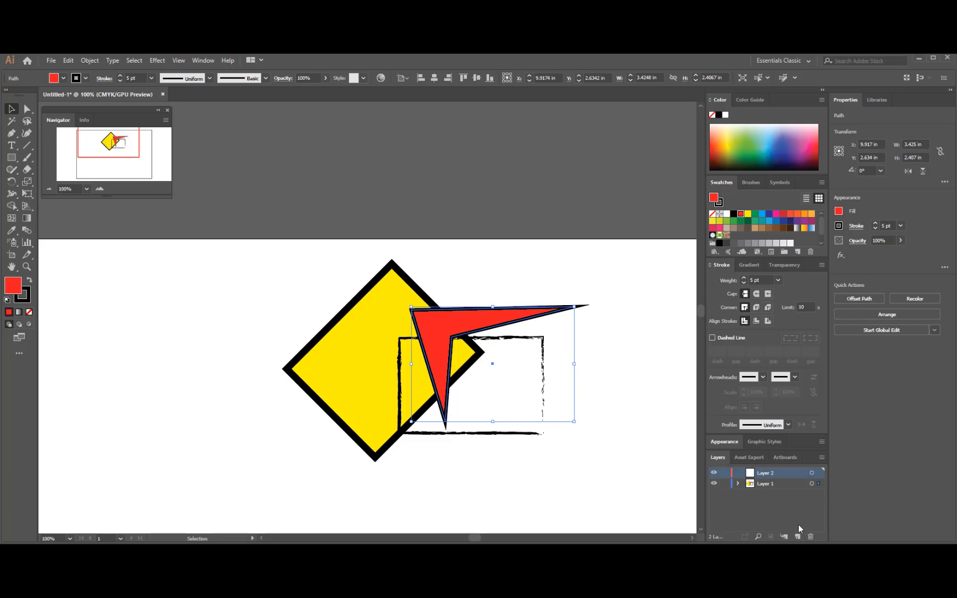
{"action": "double_click", "coordinate": [769, 473]}
{"action": "type", "text": "yellow rec"}
{"action": "key", "text": "Return"}
Expand Layer 1 and transfer its yellow rectangle into the "yellow rec" layer
{"action": "left_click", "coordinate": [738, 483]}
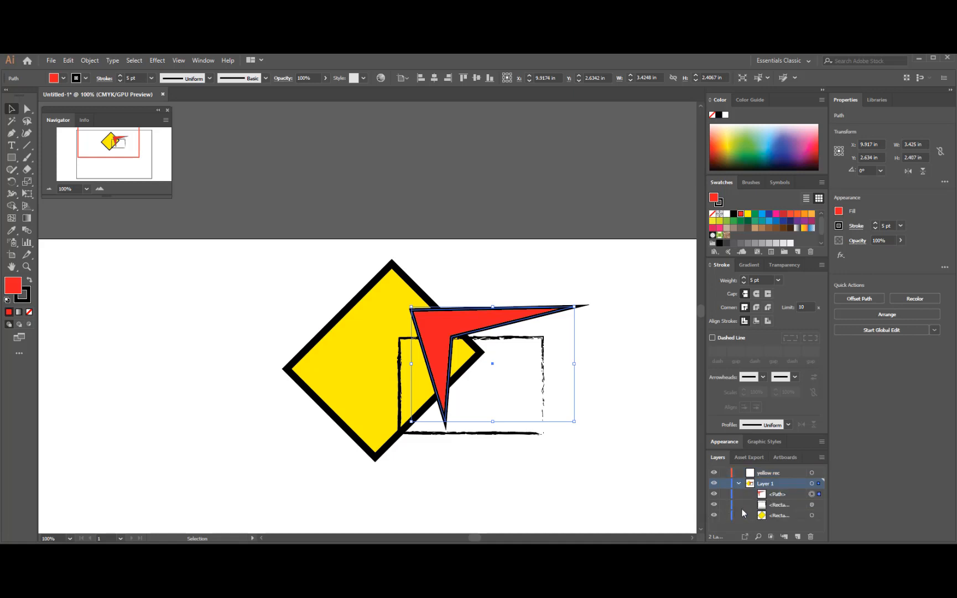
{"action": "left_click", "coordinate": [777, 515]}
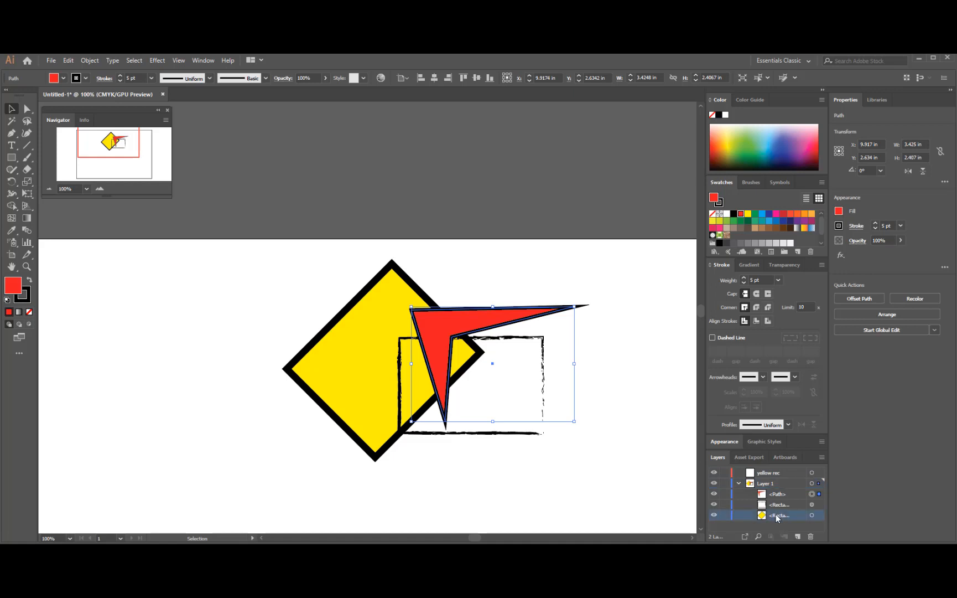
{"action": "left_click_drag", "start_coordinate": [778, 517], "coordinate": [777, 472]}
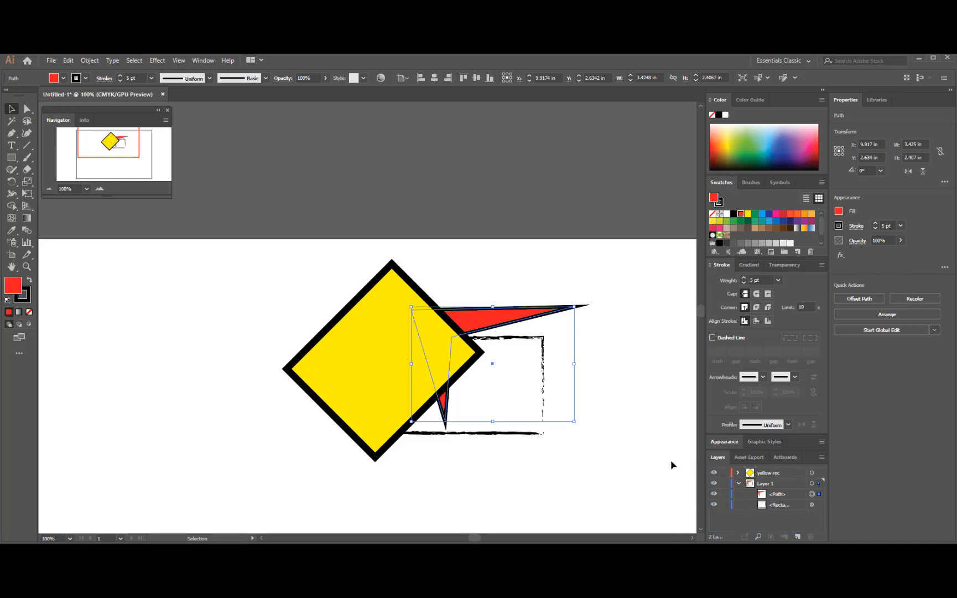
Toggle the visibility of the "yellow rec" layer and Layer 1, leaving "yellow rec" hidden and Layer 1 shown in preview mode
{"action": "left_click", "coordinate": [713, 472]}
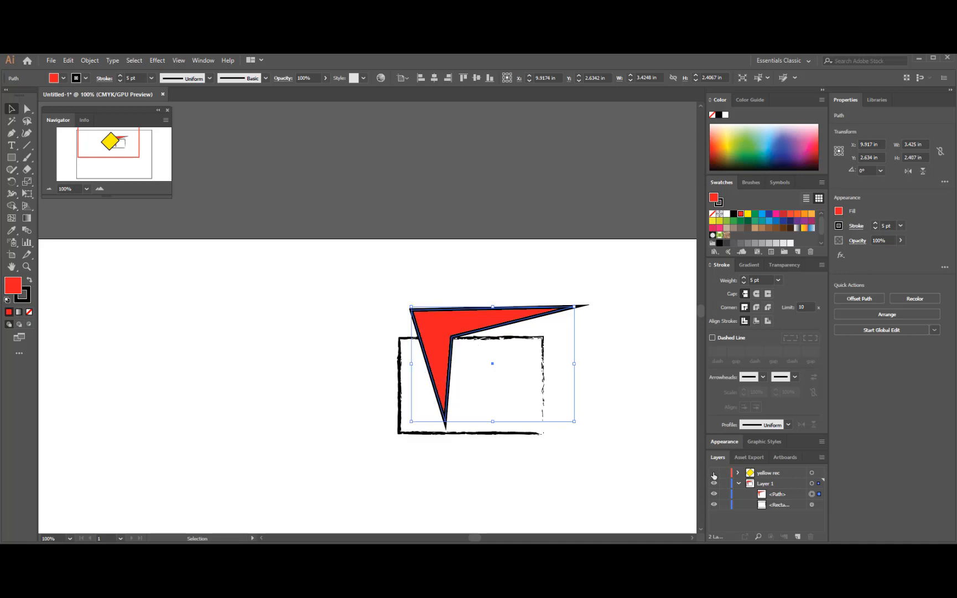
{"action": "left_click", "coordinate": [714, 473]}
{"action": "left_click", "coordinate": [714, 473]}
{"action": "left_click", "coordinate": [714, 473]}
{"action": "left_click", "coordinate": [714, 483]}
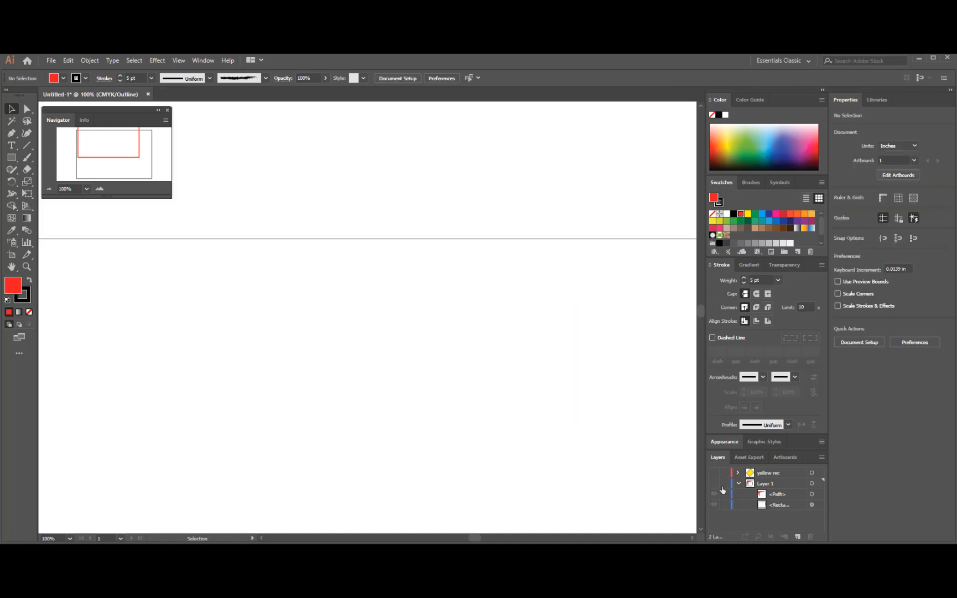
{"action": "left_click", "coordinate": [738, 483]}
{"action": "left_click", "coordinate": [714, 483]}
{"action": "key", "text": "ctrl+y"}
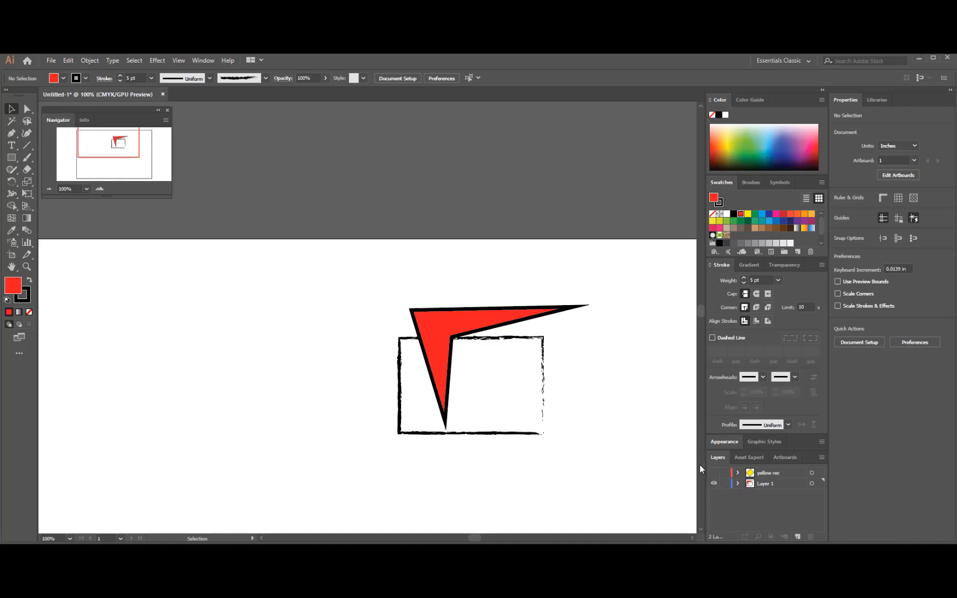
Hide and show Layer 1, its red path and its rectangle in turn, and make the "yellow rec" layer visible again
{"action": "left_click", "coordinate": [714, 483]}
{"action": "left_click", "coordinate": [713, 484]}
{"action": "left_click", "coordinate": [738, 483]}
{"action": "left_click", "coordinate": [714, 494]}
{"action": "left_click", "coordinate": [714, 494]}
{"action": "left_click", "coordinate": [714, 504]}
{"action": "left_click", "coordinate": [713, 505]}
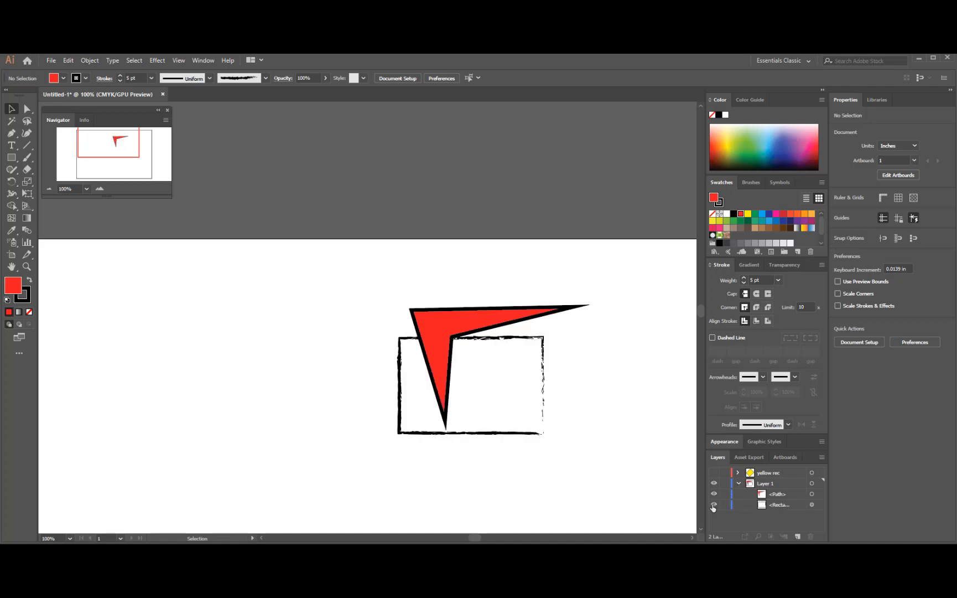
{"action": "left_click", "coordinate": [714, 473]}
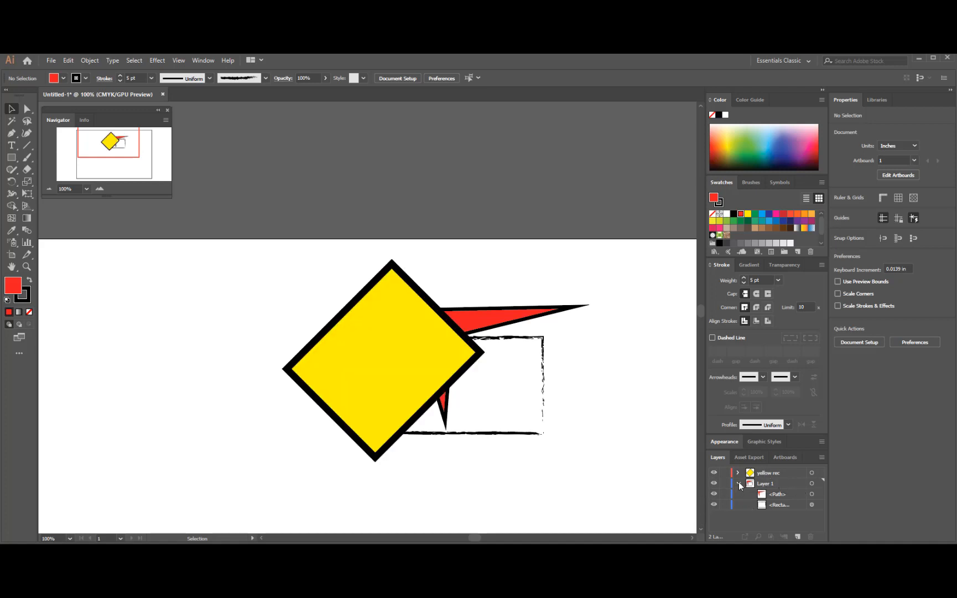
Collapse Layer 1 and reorder the layers so that Layer 1 sits above "yellow rec"
{"action": "left_click", "coordinate": [738, 483]}
{"action": "left_click", "coordinate": [765, 483]}
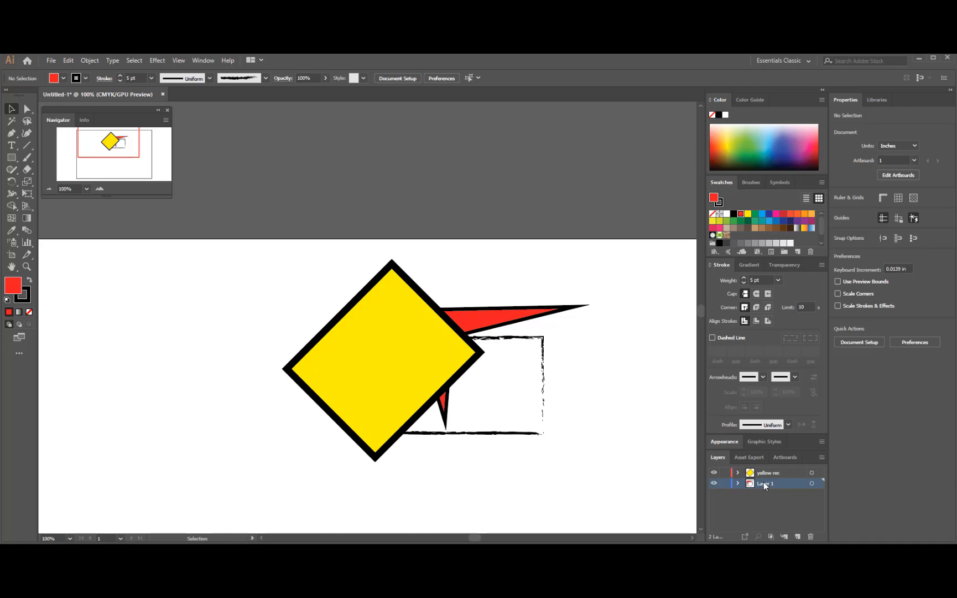
{"action": "left_click_drag", "start_coordinate": [764, 483], "coordinate": [768, 466]}
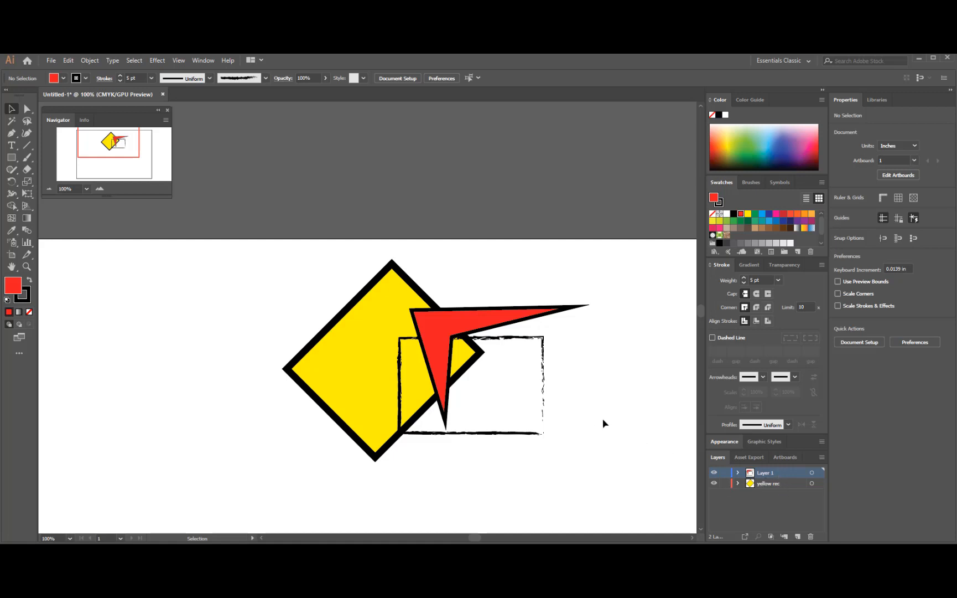
{"action": "right_click", "coordinate": [524, 320]}
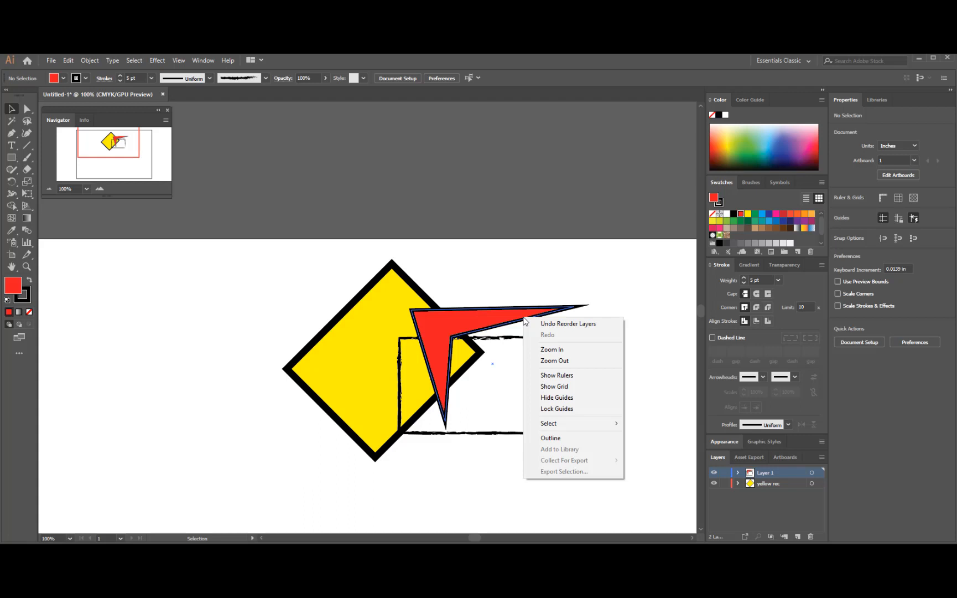
{"action": "left_click", "coordinate": [669, 322]}
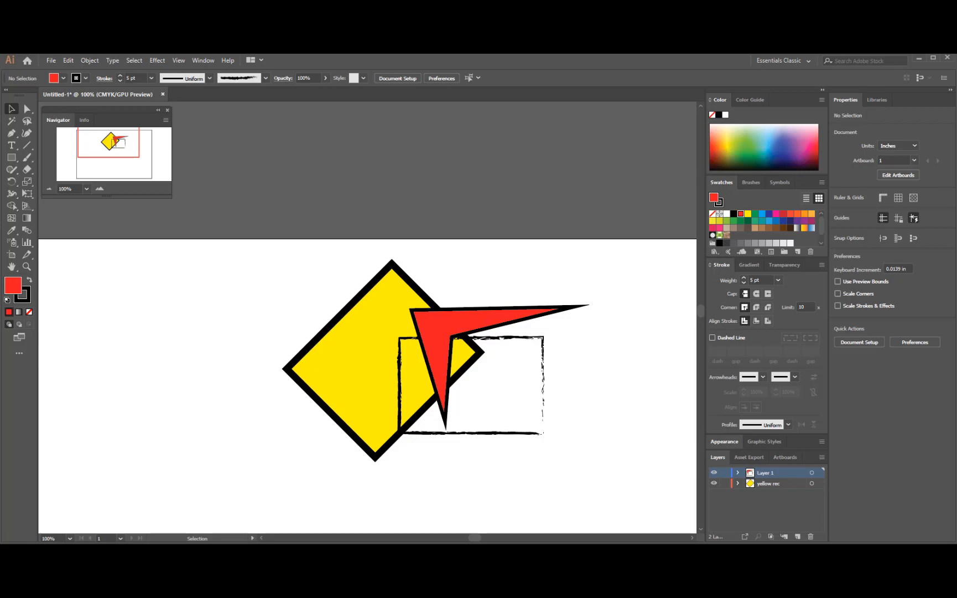